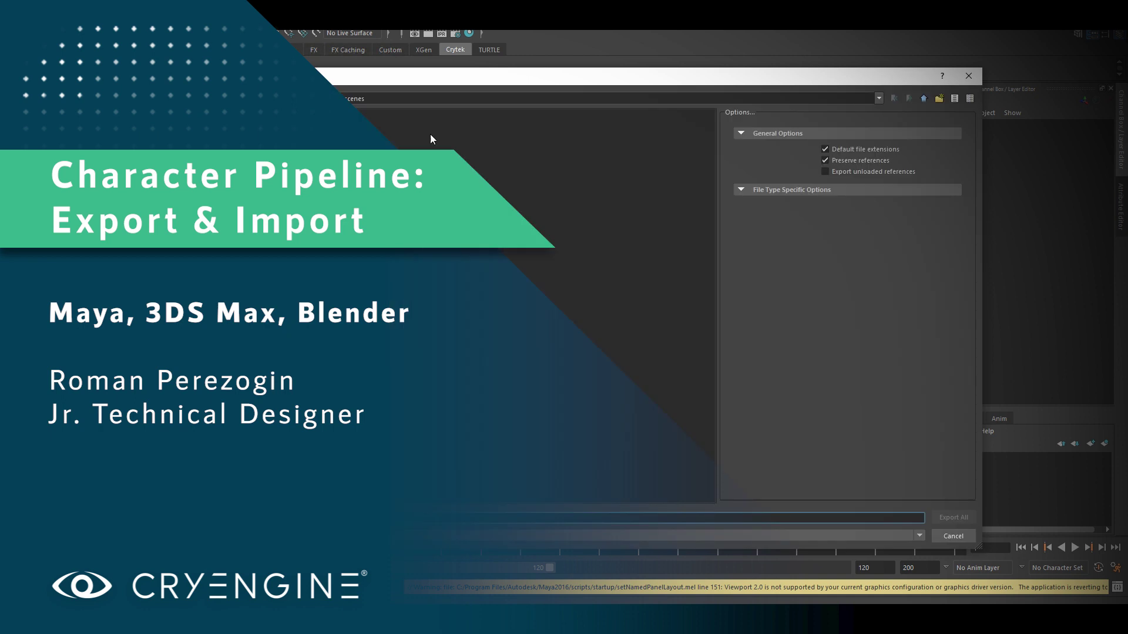
Set Maya's Export All file type to FBX export to reveal the FBX options
{"action": "mouse_move", "coordinate": [405, 82]}
{"action": "left_mouse_down"}
{"action": "mouse_move", "coordinate": [390, 62]}
{"action": "mouse_move", "coordinate": [400, 68]}
{"action": "left_mouse_up"}
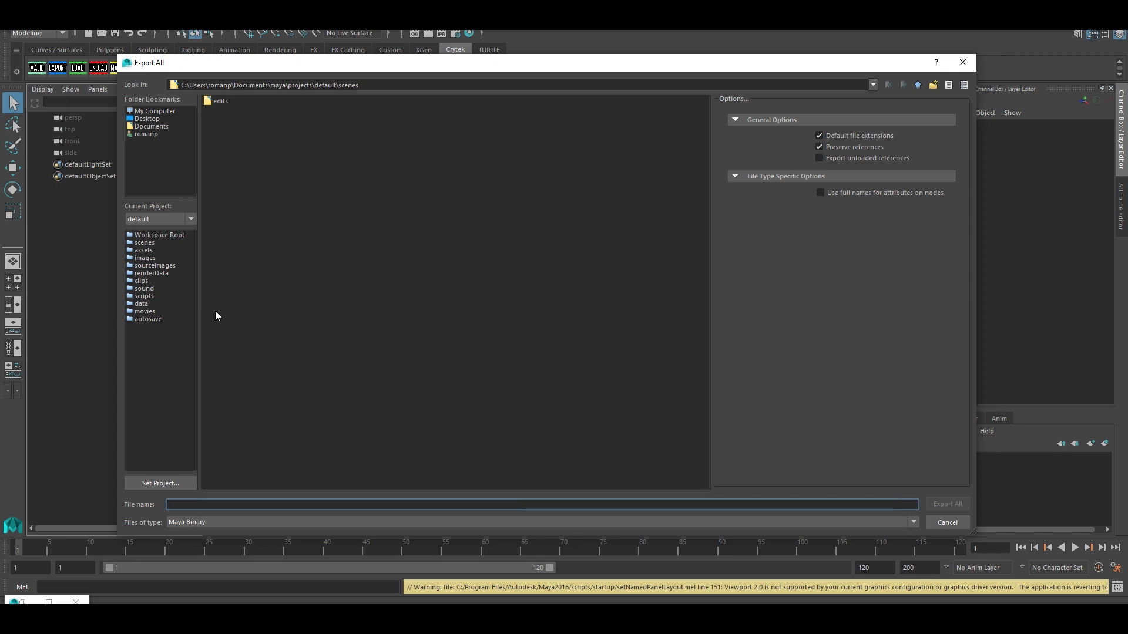
{"action": "left_click", "coordinate": [235, 523]}
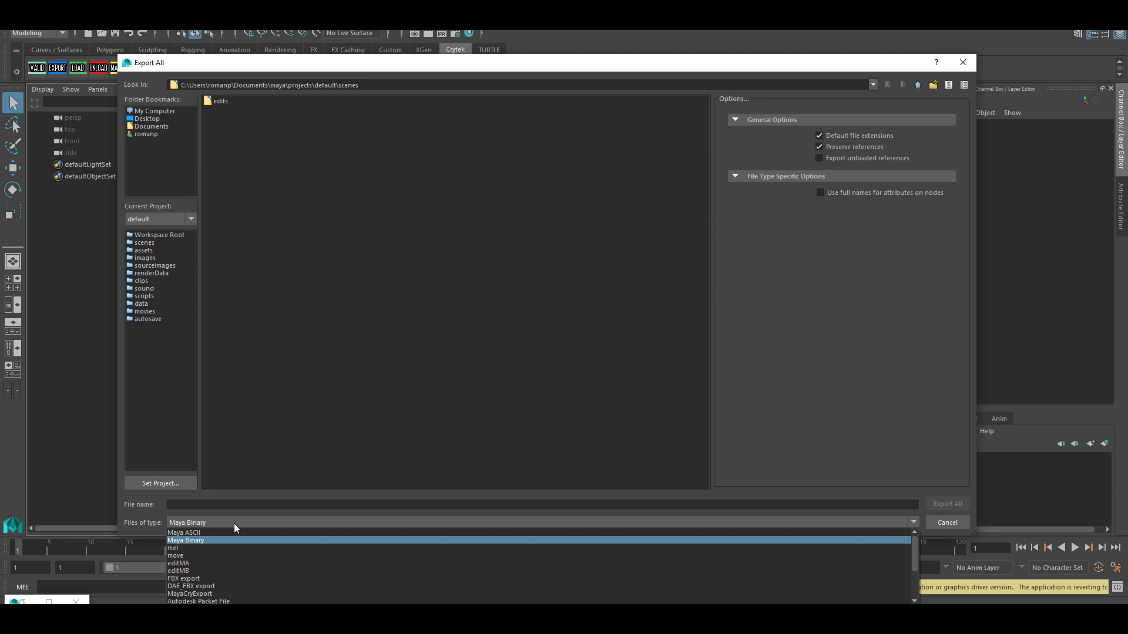
{"action": "left_click", "coordinate": [200, 580]}
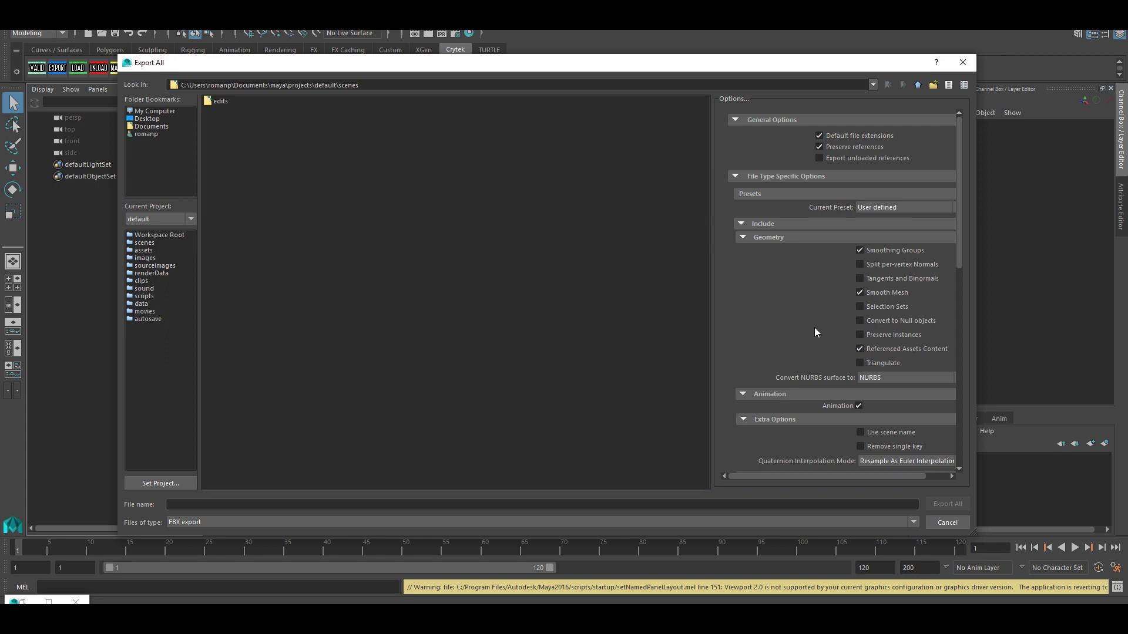
Review Maya's FBX geometry, animation baking and deformed model options, then switch to 3ds Max
{"action": "scroll", "coordinate": [806, 327], "scroll_direction": "down", "scroll_amount": 1}
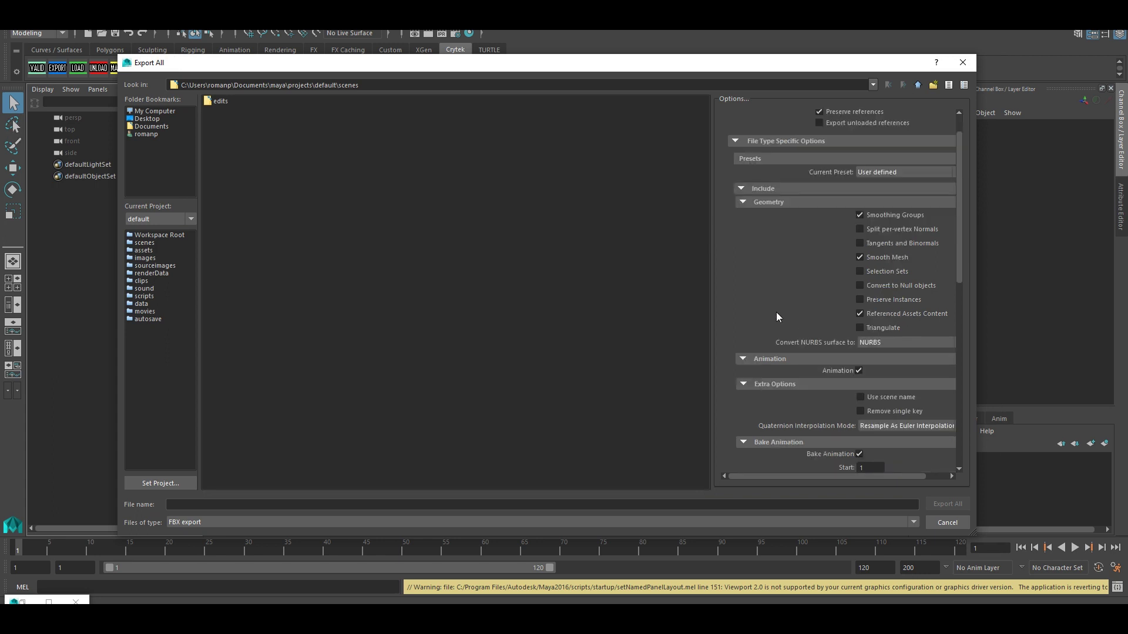
{"action": "scroll", "coordinate": [780, 308], "scroll_direction": "down", "scroll_amount": 1}
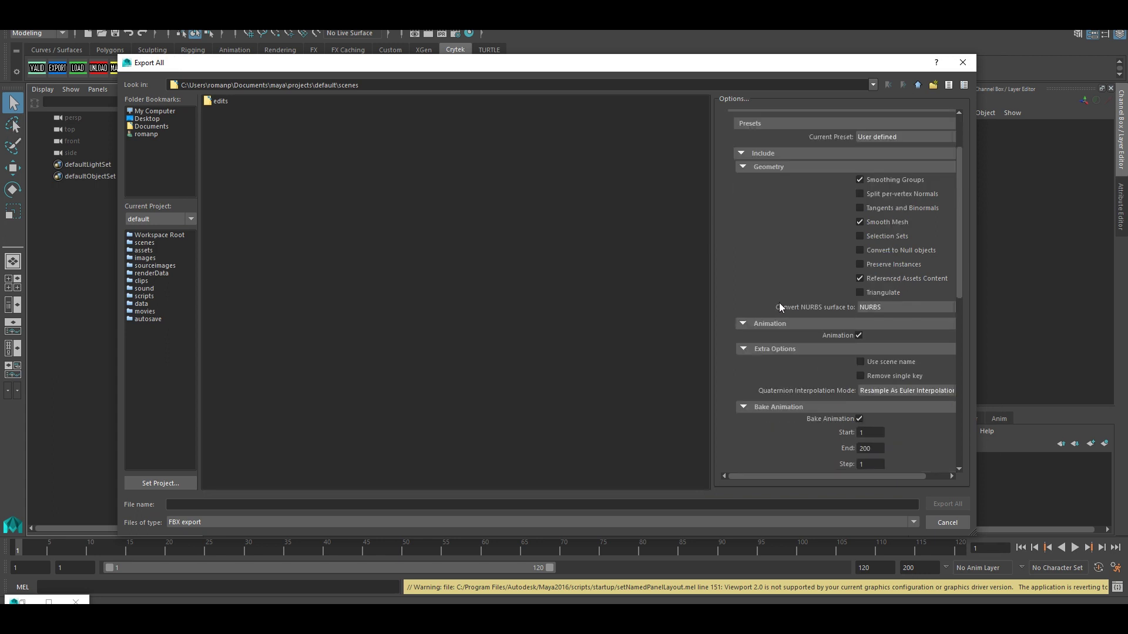
{"action": "scroll", "coordinate": [779, 302], "scroll_direction": "down", "scroll_amount": 4}
{"action": "scroll", "coordinate": [779, 306], "scroll_direction": "down", "scroll_amount": 1}
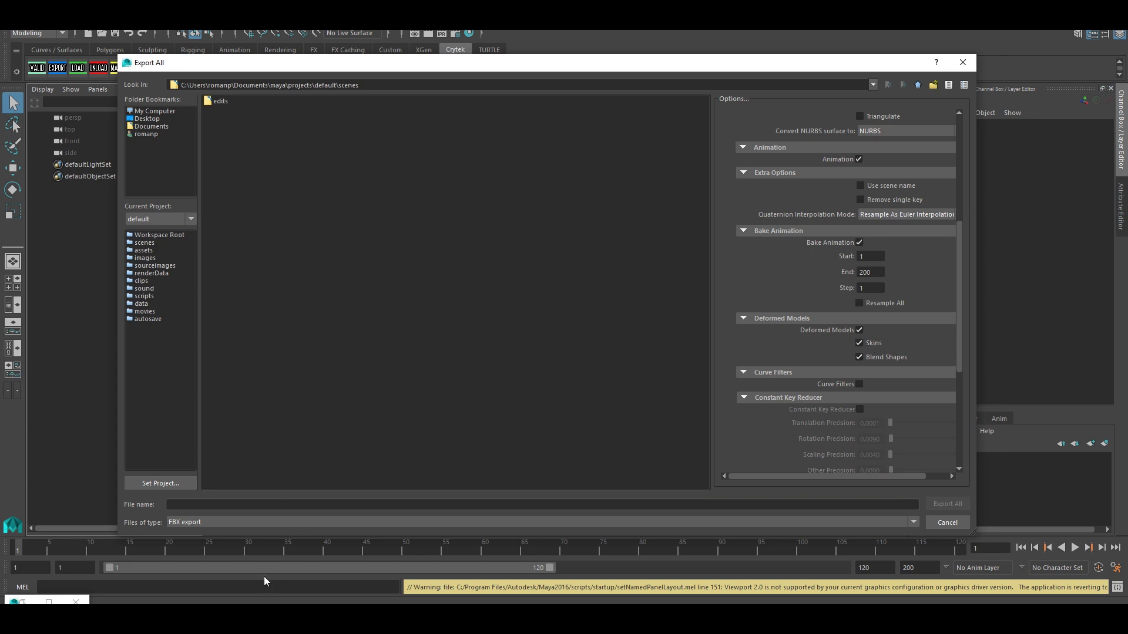
{"action": "mouse_move", "coordinate": [217, 611]}
{"action": "left_click", "coordinate": [215, 565]}
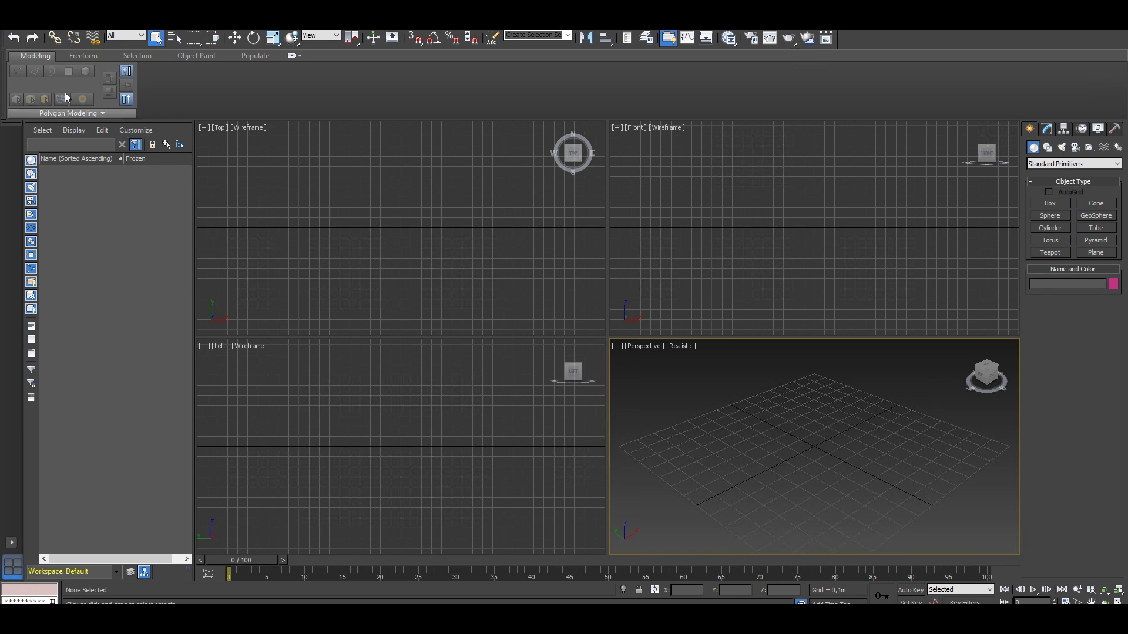
Export the 3ds Max scene to a new FBX file named 'Test2' in the export folder
{"action": "left_click", "coordinate": [13, 20]}
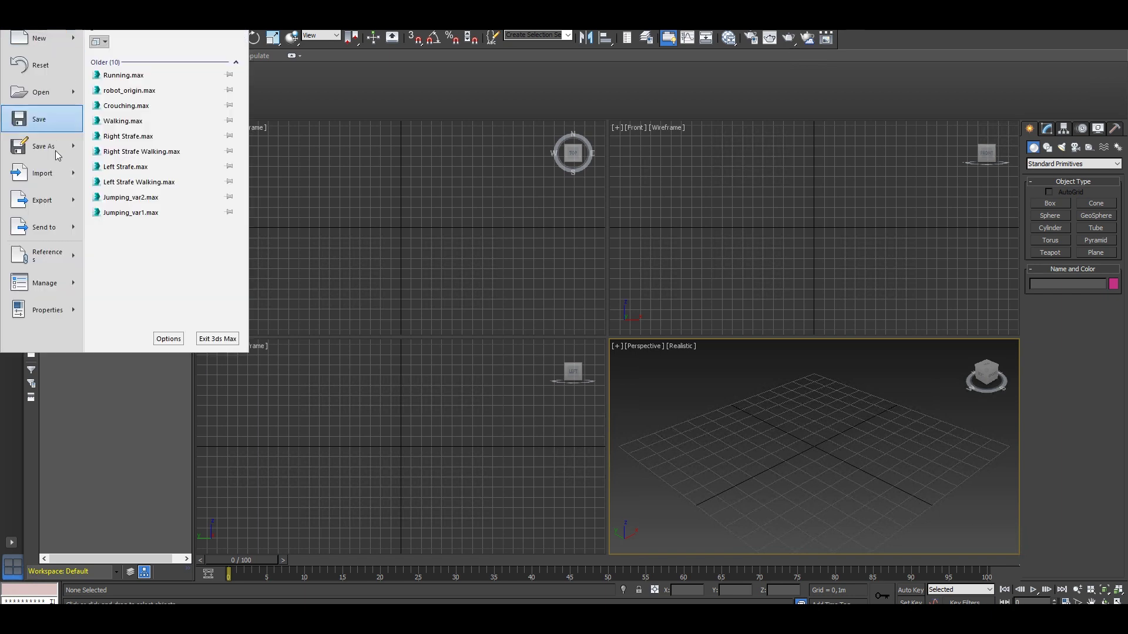
{"action": "mouse_move", "coordinate": [47, 203]}
{"action": "left_click", "coordinate": [169, 70]}
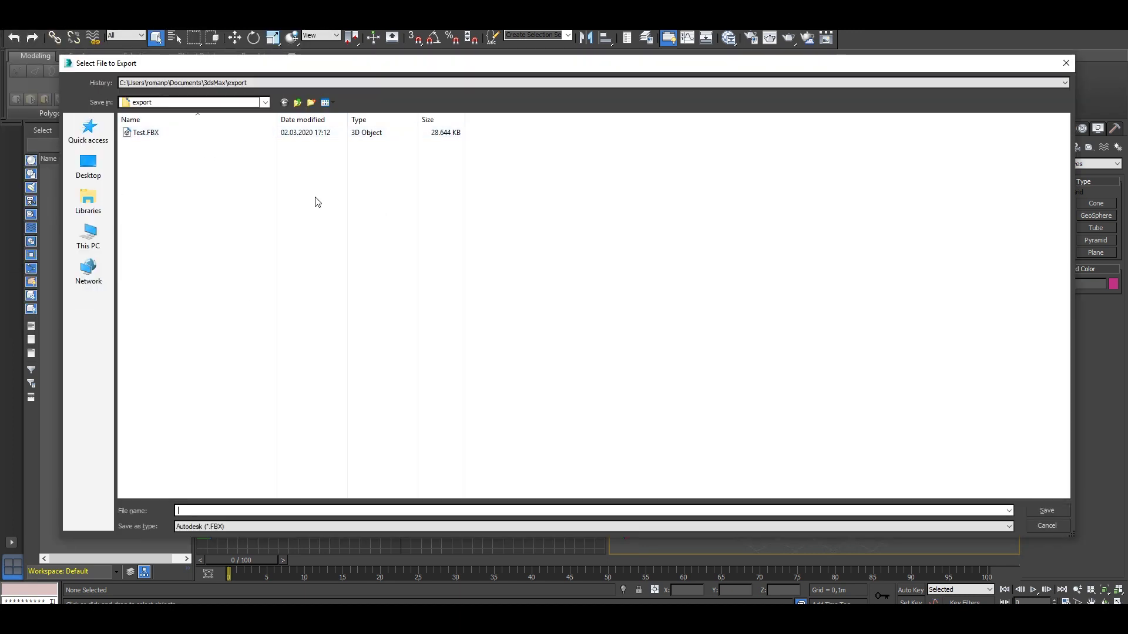
{"action": "type", "text": "Test2"}
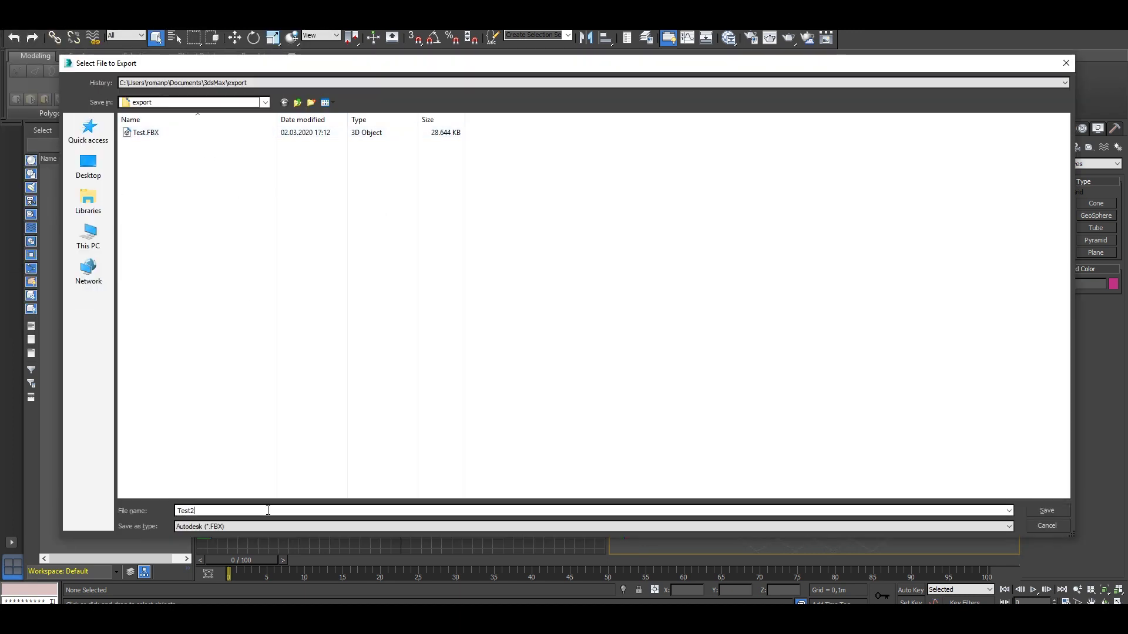
{"action": "key", "text": "Return"}
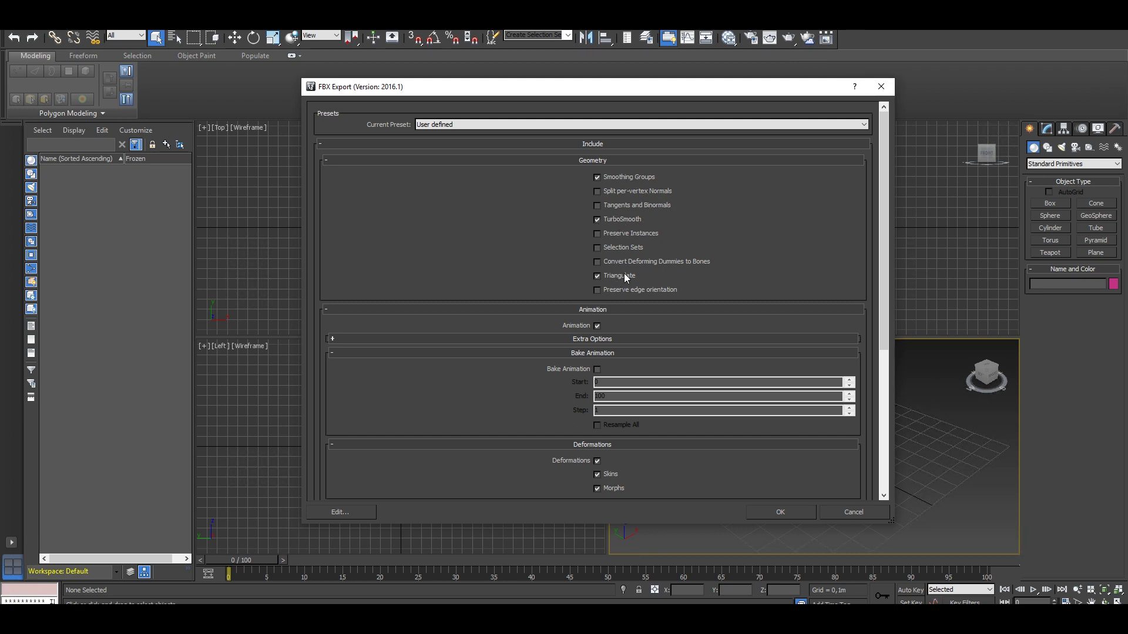
Enable Bake Animation in the 3ds Max FBX Export dialog to unlock the frame range fields
{"action": "scroll", "coordinate": [625, 277], "scroll_direction": "down", "scroll_amount": 2}
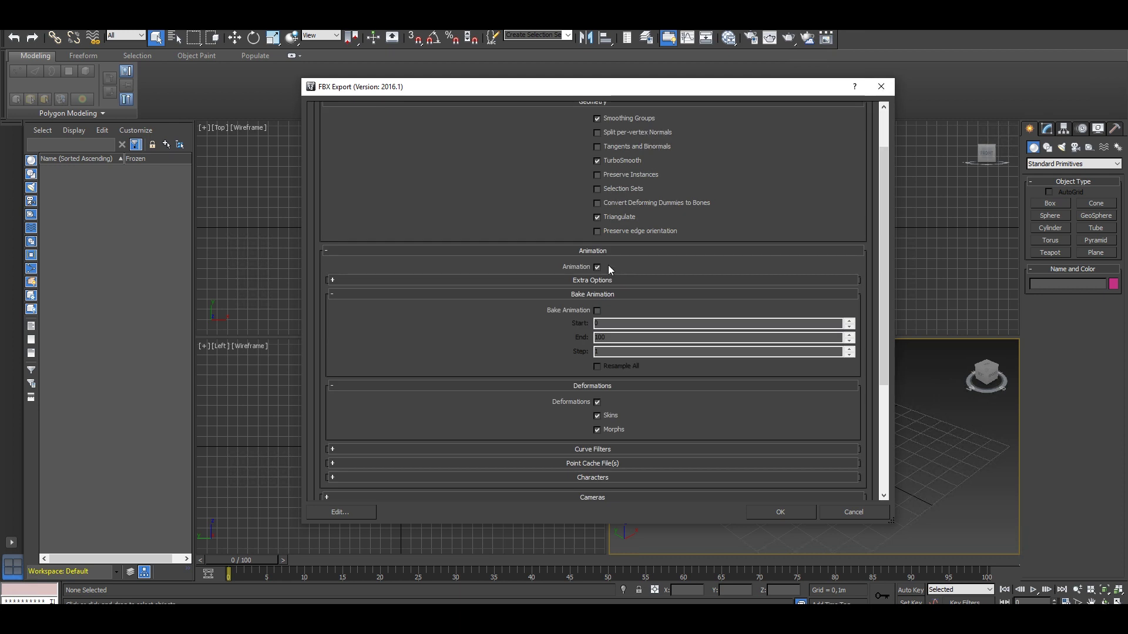
{"action": "left_click", "coordinate": [597, 310]}
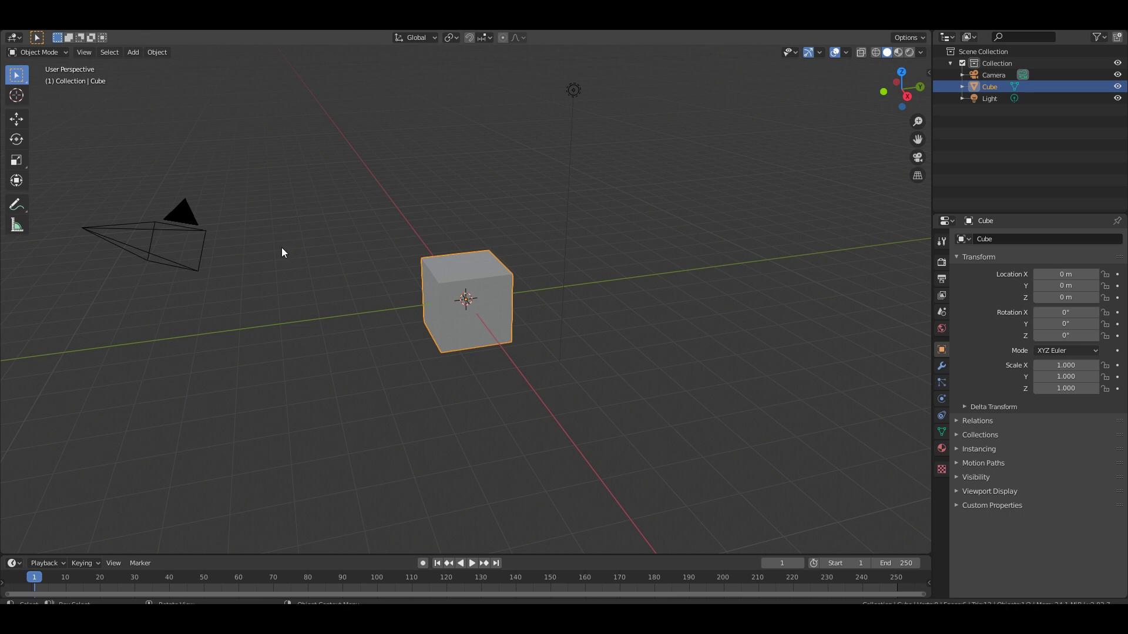
Open Blender's Export > FBX (.fbx) view via F4, widen the settings panel, and expand Geometry
{"action": "key", "text": "F4"}
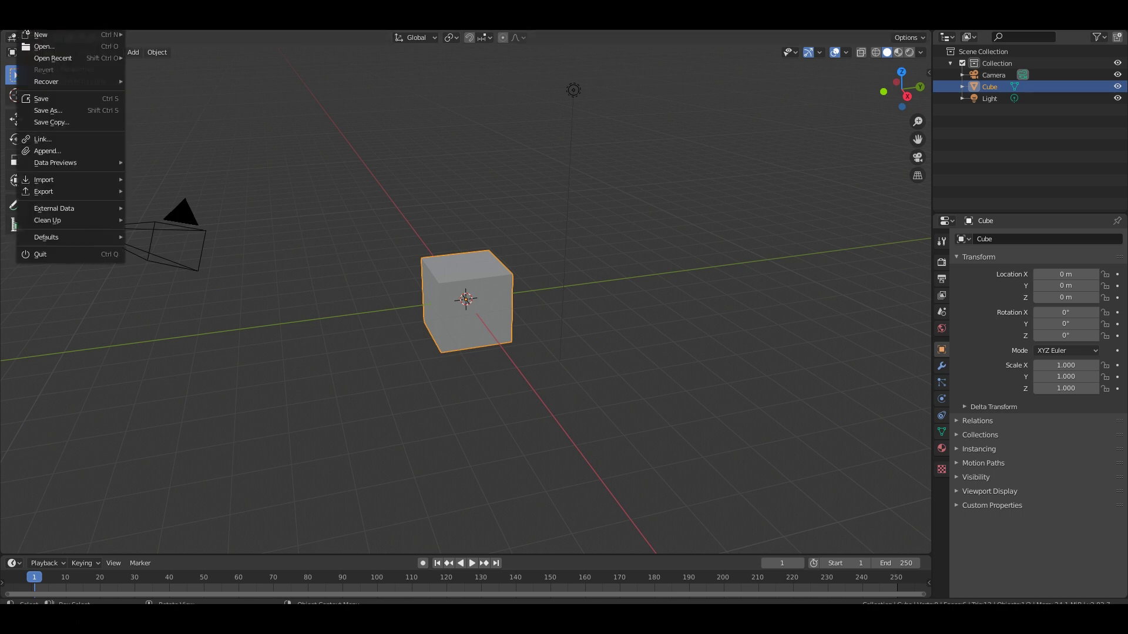
{"action": "mouse_move", "coordinate": [61, 193]}
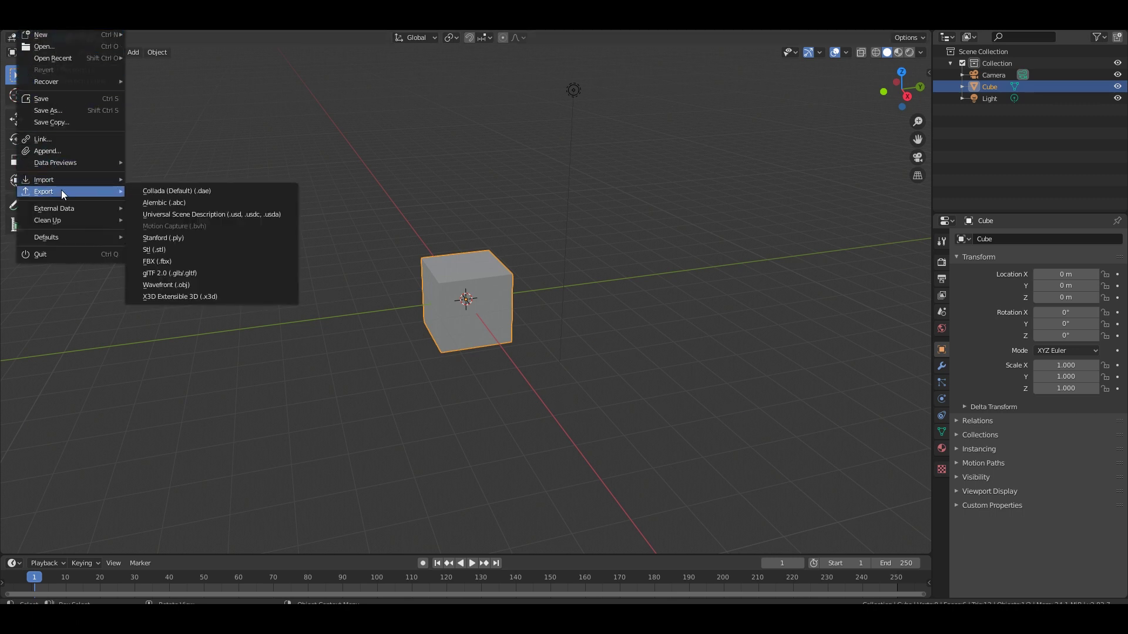
{"action": "left_click", "coordinate": [179, 260]}
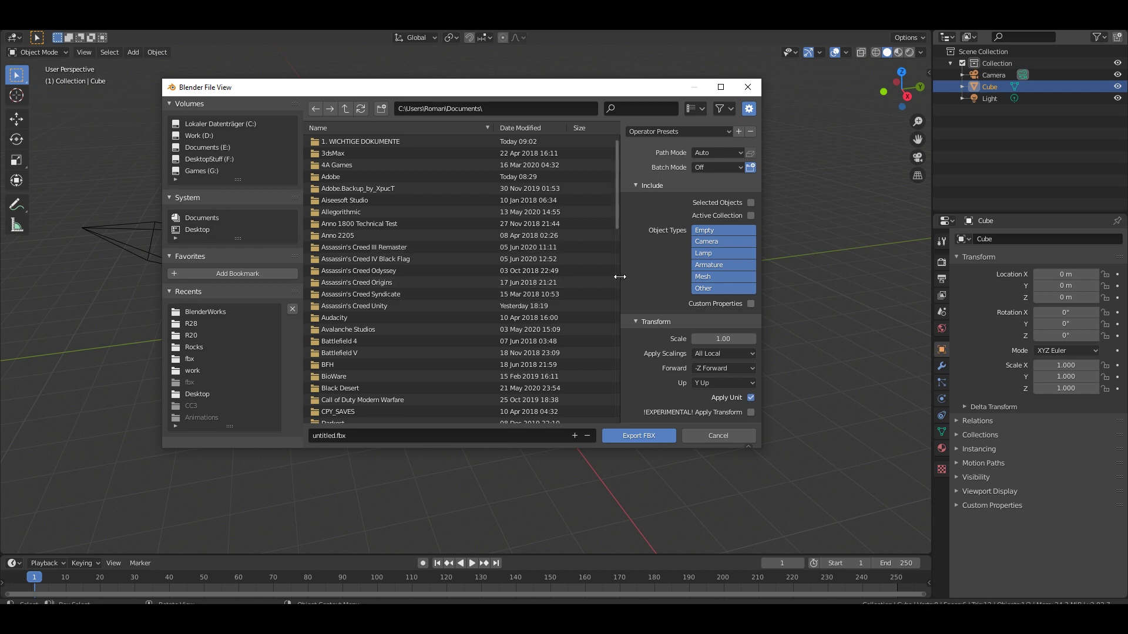
{"action": "left_click_drag", "start_coordinate": [616, 279], "coordinate": [444, 278]}
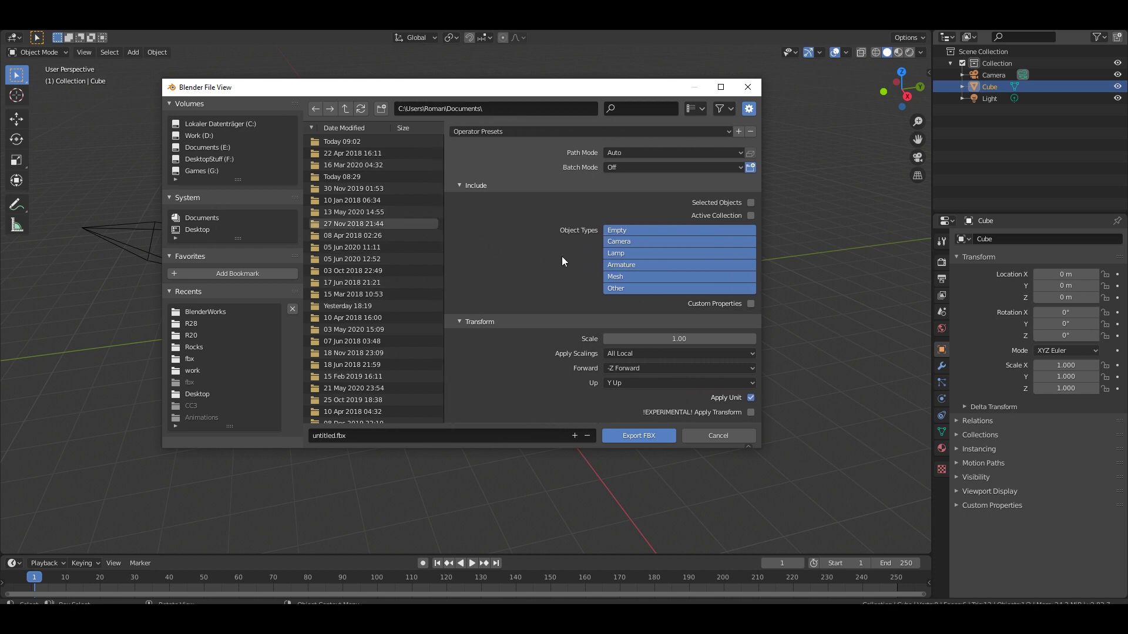
{"action": "scroll", "coordinate": [556, 232], "scroll_direction": "down", "scroll_amount": 3}
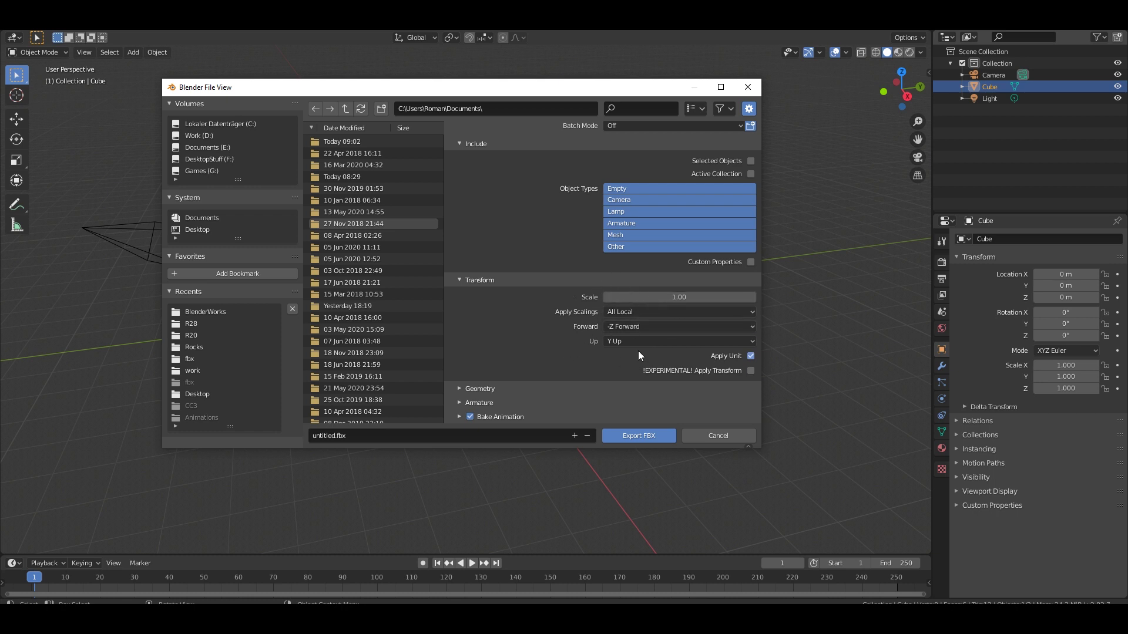
{"action": "left_click", "coordinate": [459, 388]}
{"action": "scroll", "coordinate": [529, 329], "scroll_direction": "down", "scroll_amount": 1}
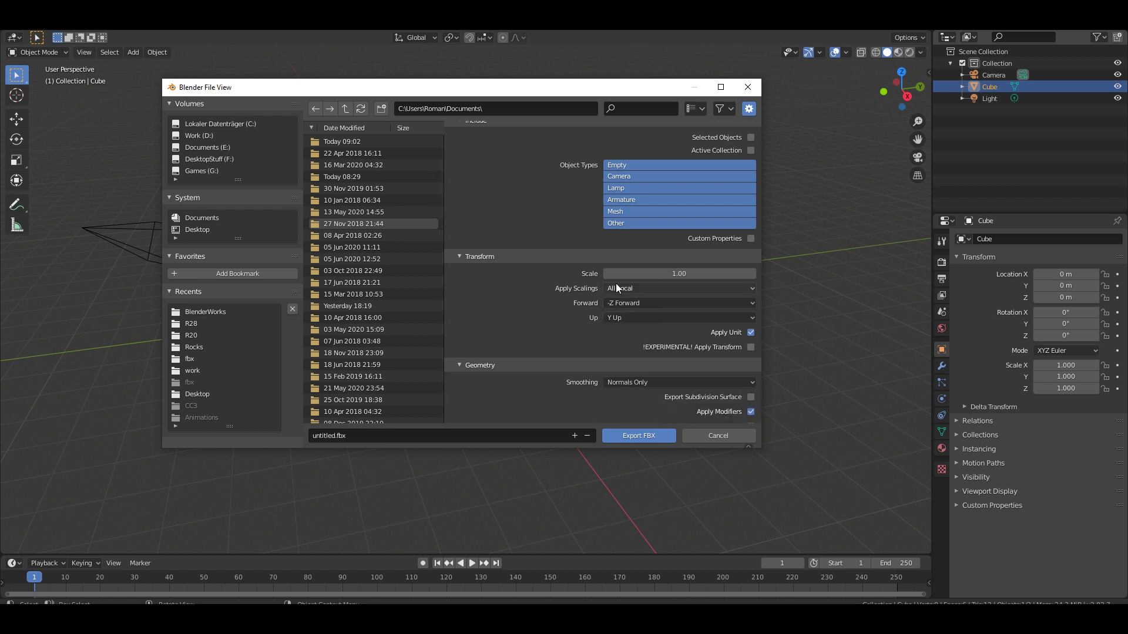
Check the Smoothing choices and keep Smoothing at Normals Only
{"action": "scroll", "coordinate": [535, 292], "scroll_direction": "down", "scroll_amount": 2}
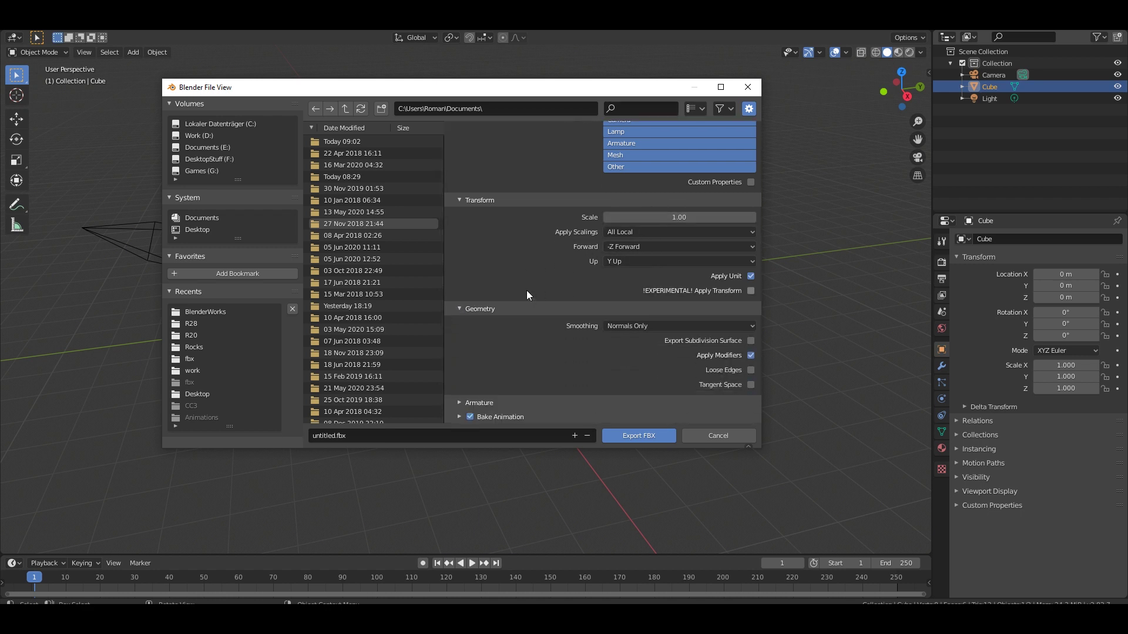
{"action": "left_click", "coordinate": [629, 326]}
{"action": "left_click", "coordinate": [627, 340]}
Expand the Armature and Bake Animation export sections and scroll through their options
{"action": "left_click", "coordinate": [459, 404]}
{"action": "scroll", "coordinate": [480, 383], "scroll_direction": "down", "scroll_amount": 3}
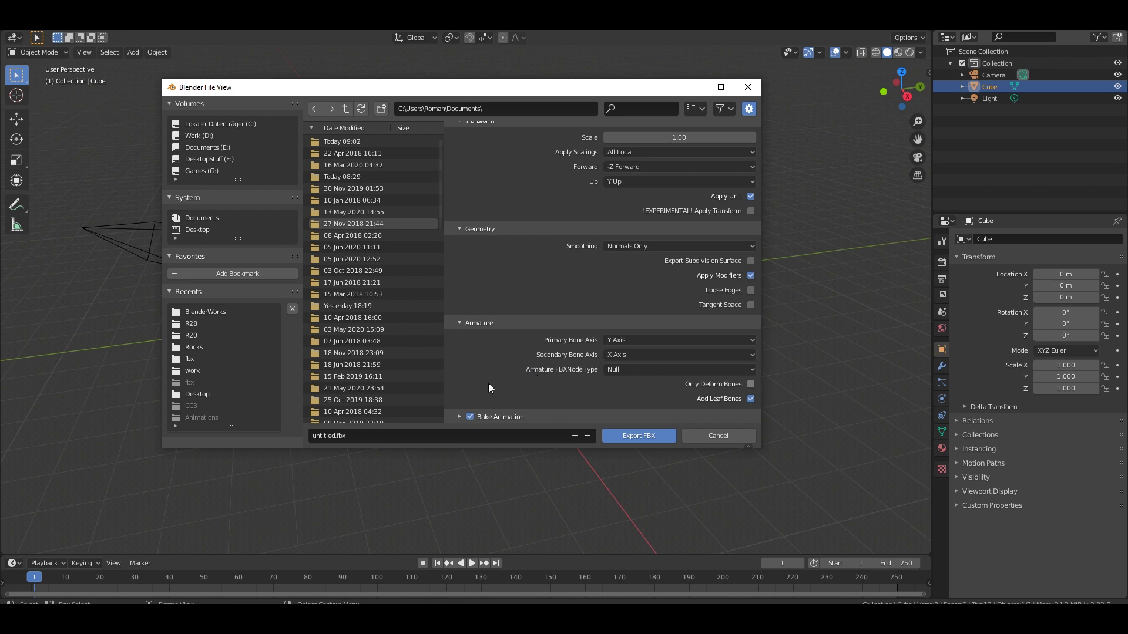
{"action": "left_click", "coordinate": [458, 416]}
{"action": "scroll", "coordinate": [505, 353], "scroll_direction": "down", "scroll_amount": 4}
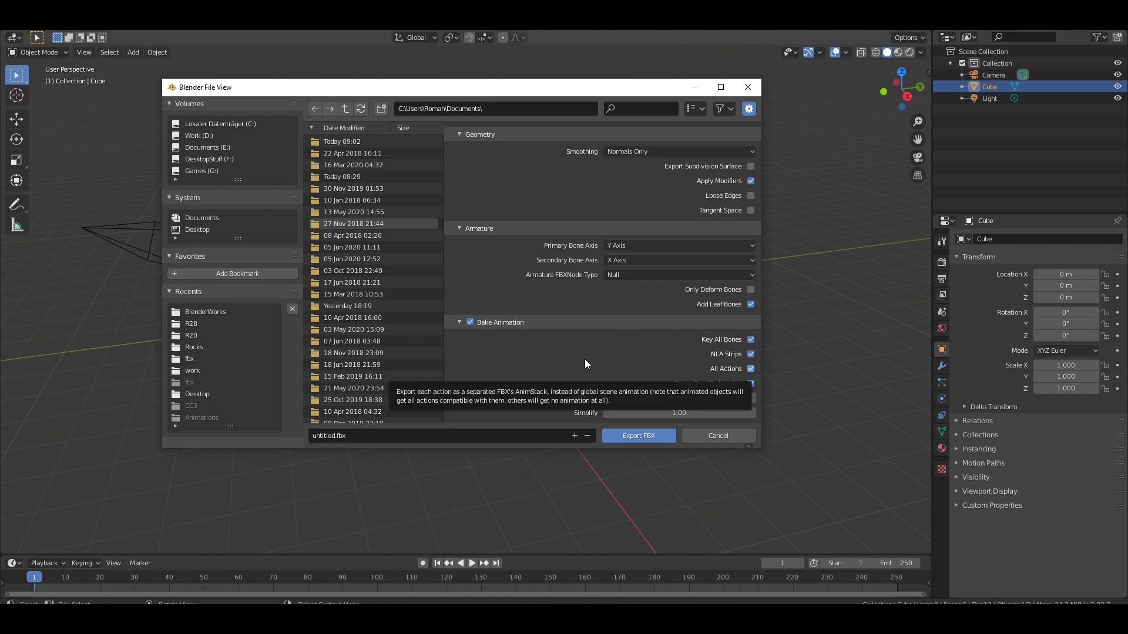
{"action": "left_click", "coordinate": [645, 440]}
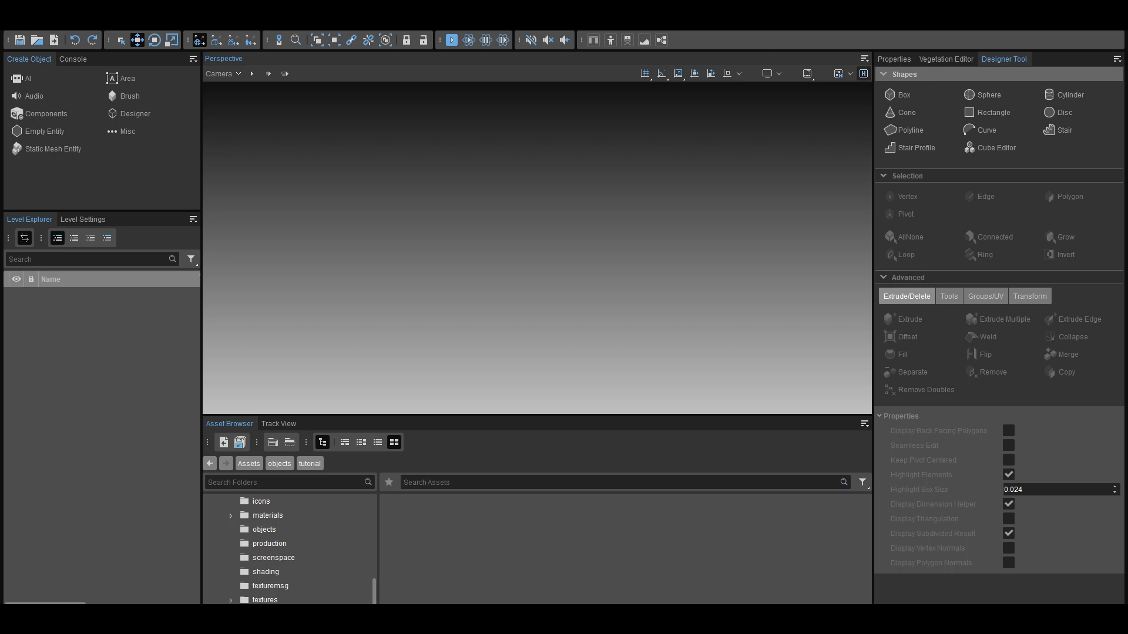
Drop Anim_test1.fbx from the Animations folder into the Asset Browser's tutorial folder, then reposition the import dialog
{"action": "left_click_drag", "start_coordinate": [1127, 147], "coordinate": [884, 192]}
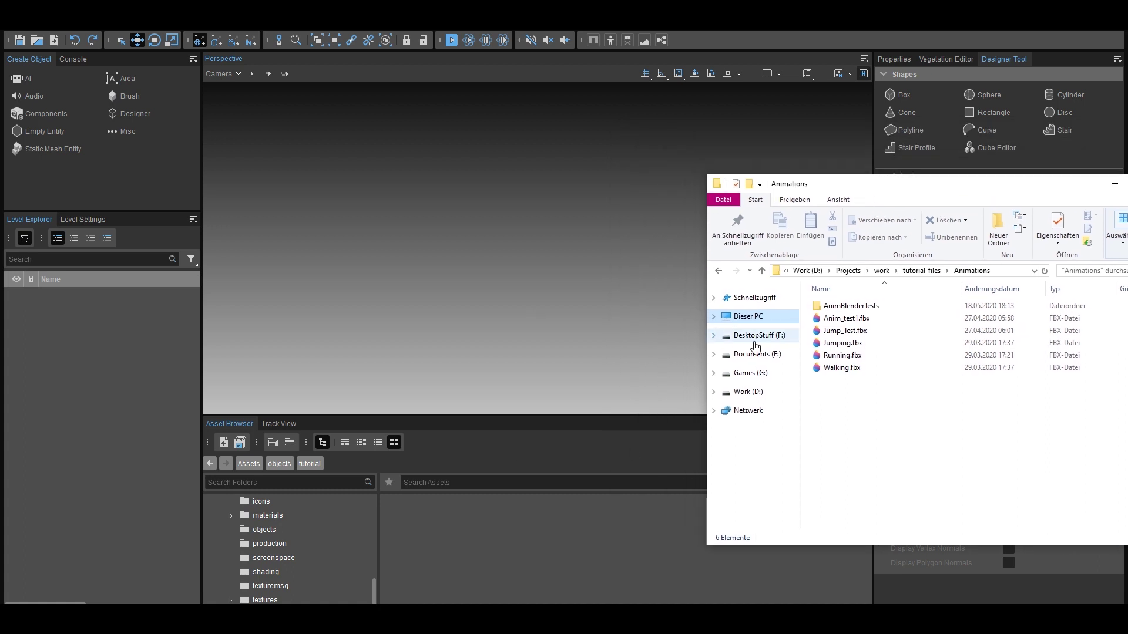
{"action": "left_click_drag", "start_coordinate": [836, 319], "coordinate": [559, 545]}
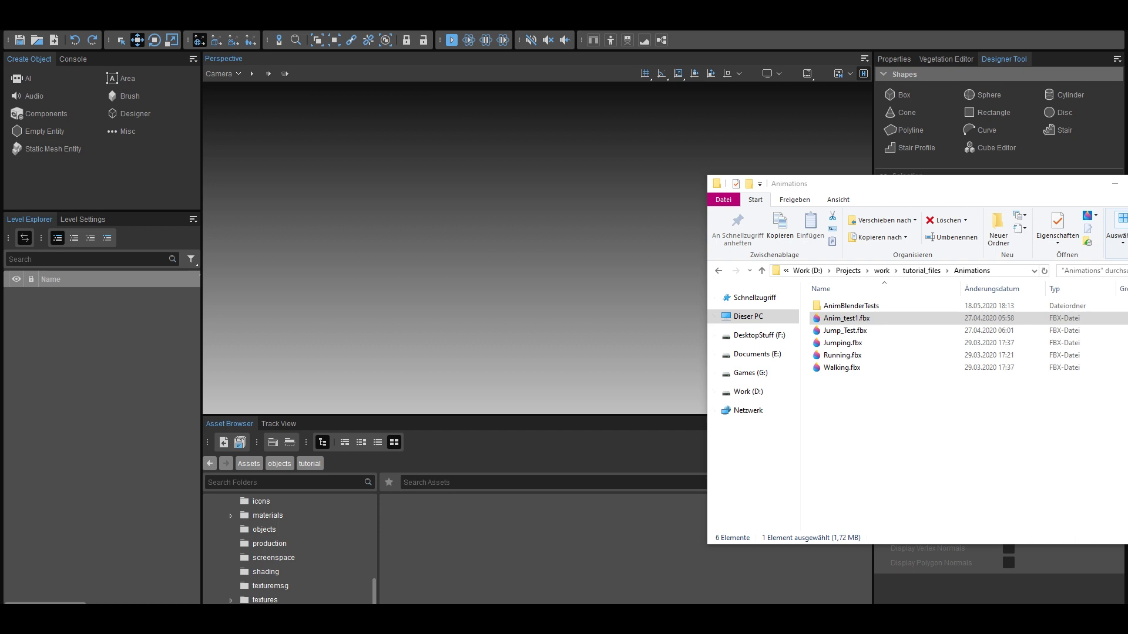
{"action": "left_click_drag", "start_coordinate": [586, 195], "coordinate": [446, 203]}
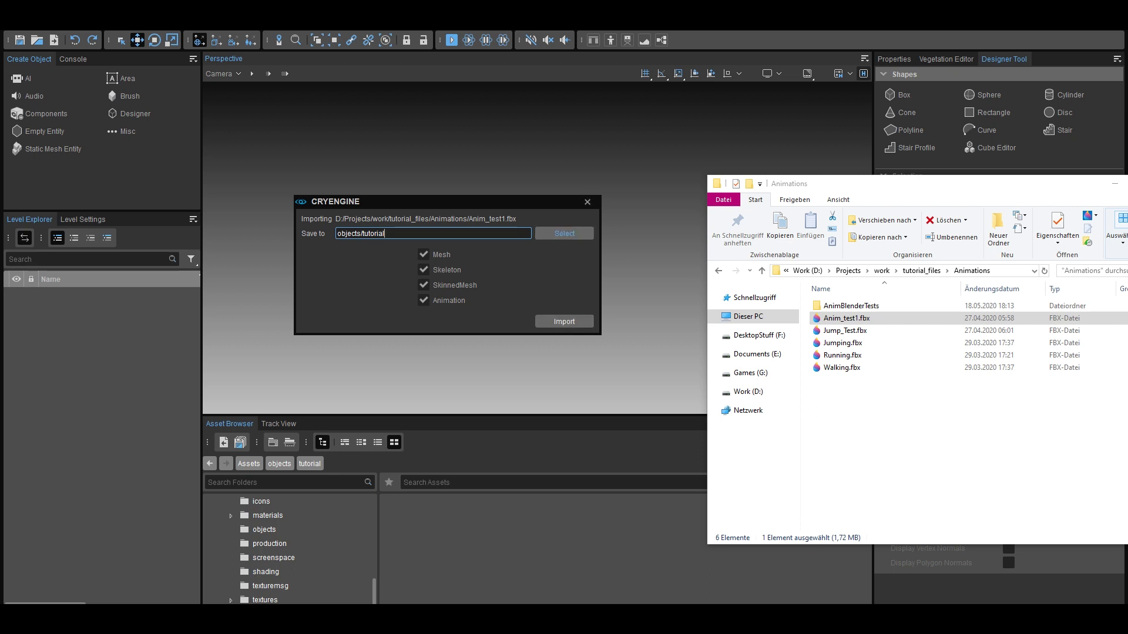
Close the Animations folder window and center the Anim_test1.fbx import dialog over the viewport
{"action": "key", "text": "alt+Tab"}
{"action": "left_click_drag", "start_coordinate": [527, 202], "coordinate": [675, 203]}
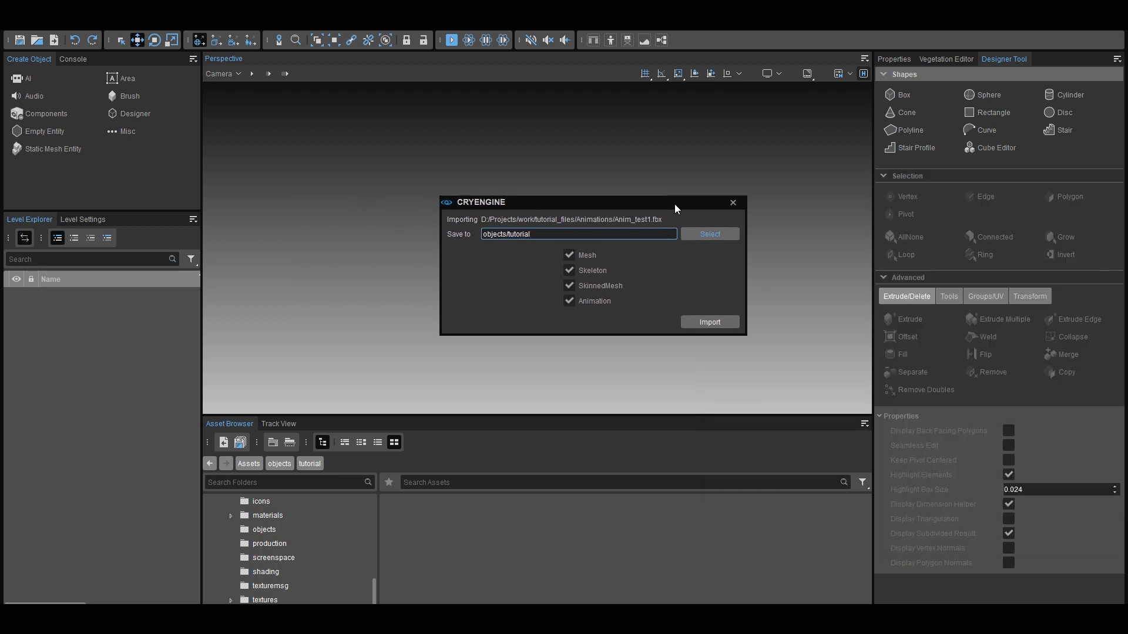